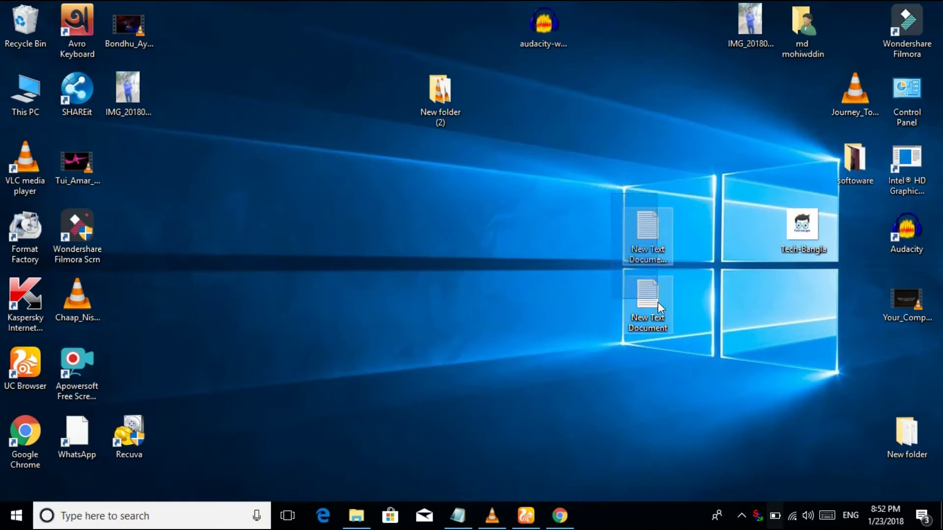
Step: Select both New Text Document files on the desktop and start adding them to a WinRAR archive
left_click(658, 322, "shift")
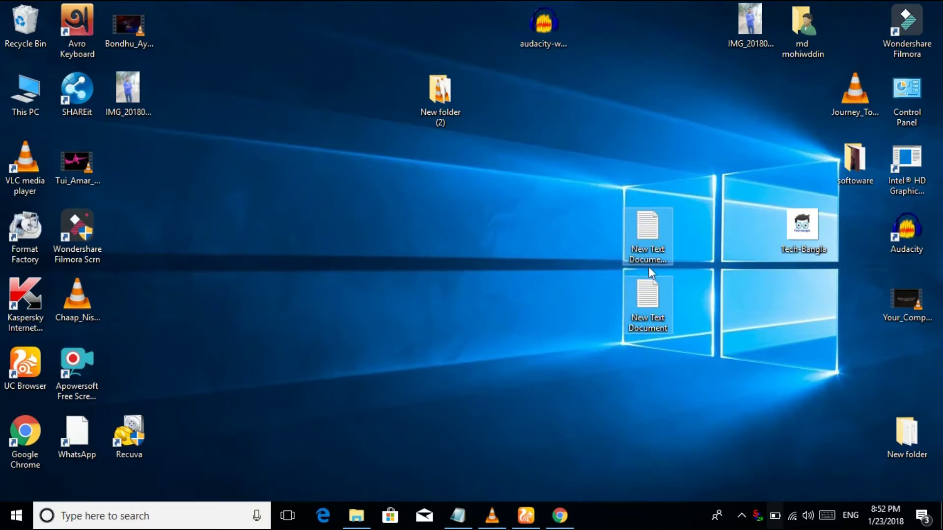
left_click(622, 250)
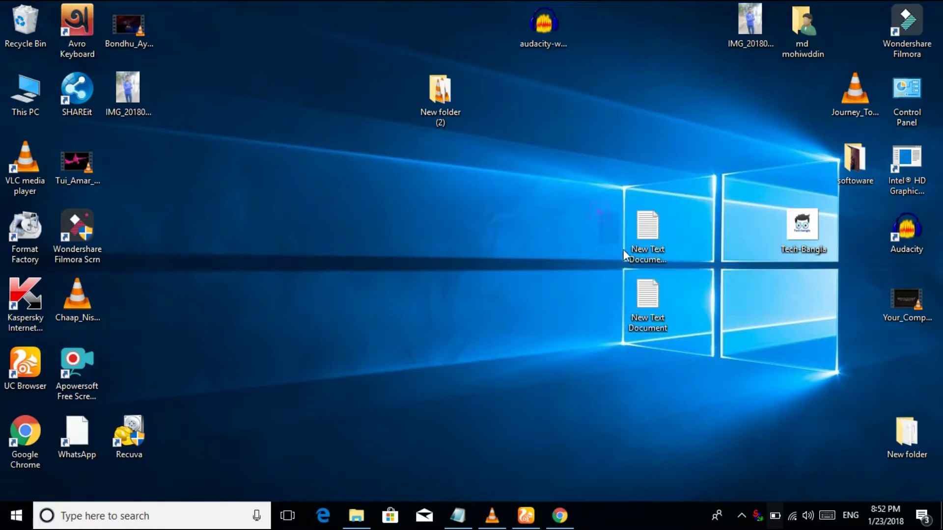
left_click_drag(623, 249, 650, 322)
right_click(644, 246)
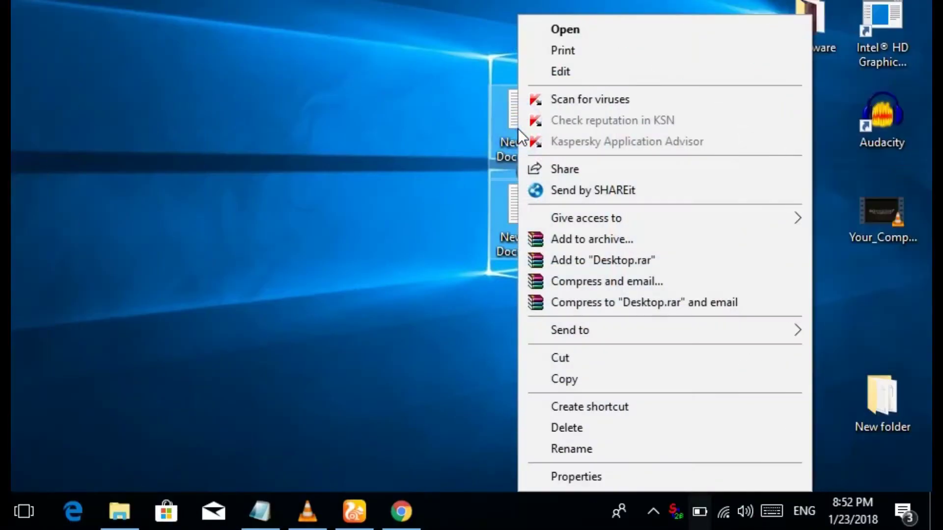
left_click(594, 241)
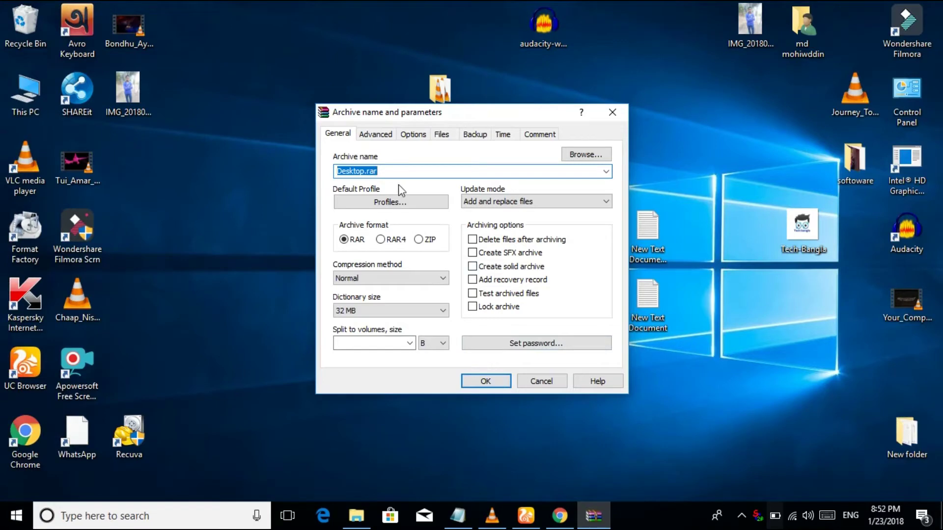
Step: Name the archive mg and create it on the desktop with the default RAR settings
double_click(385, 172)
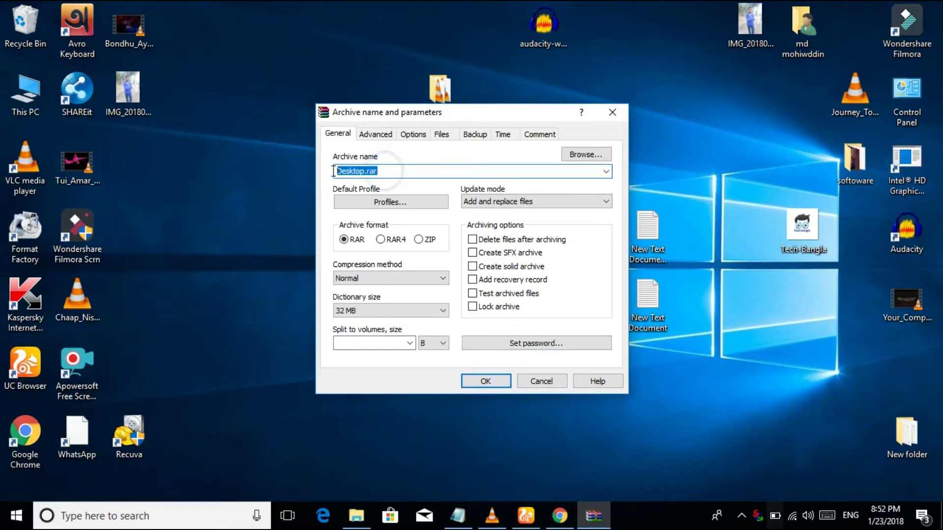
left_click(391, 172)
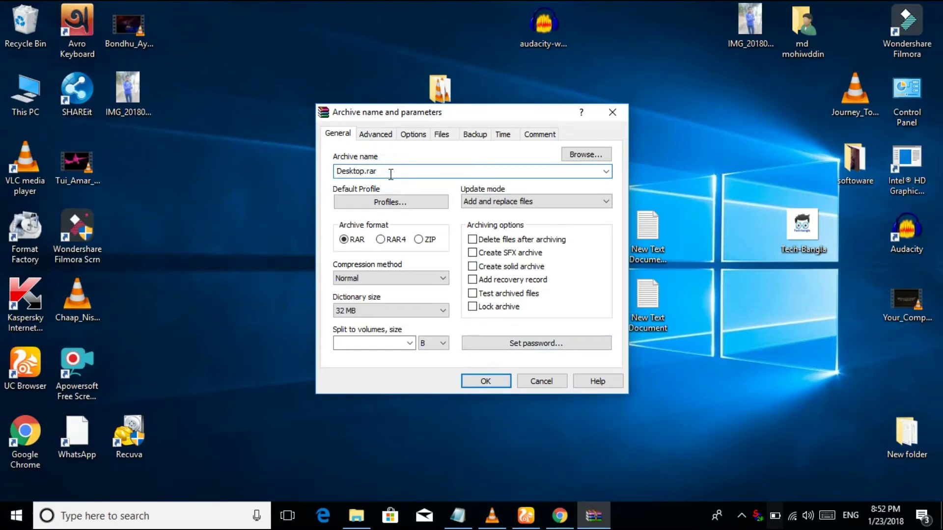
key("BackSpace")
key("BackSpace")
key("BackSpace")
key("BackSpace")
key("BackSpace")
key("BackSpace")
key("BackSpace")
key("BackSpace")
key("BackSpace")
key("BackSpace")
left_click(487, 381)
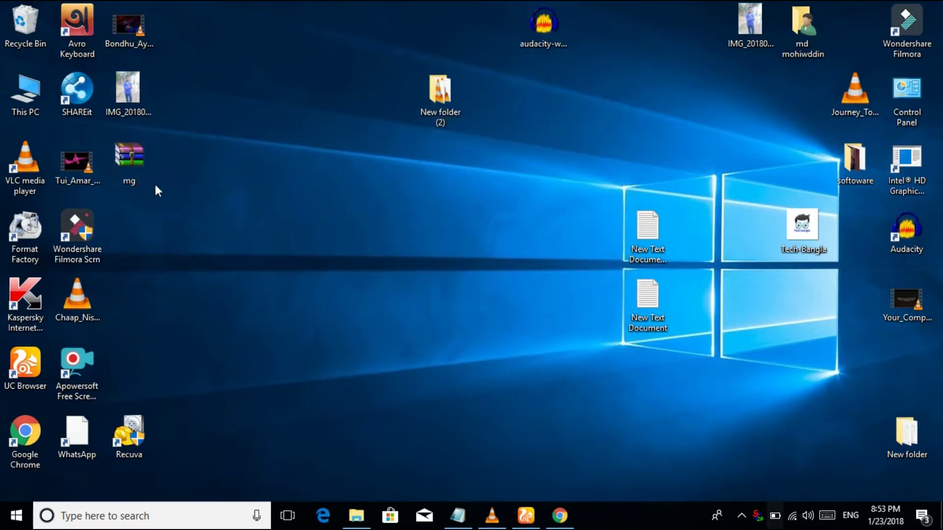
Step: Open the mg archive to check which files it contains, and close it
double_click(134, 158)
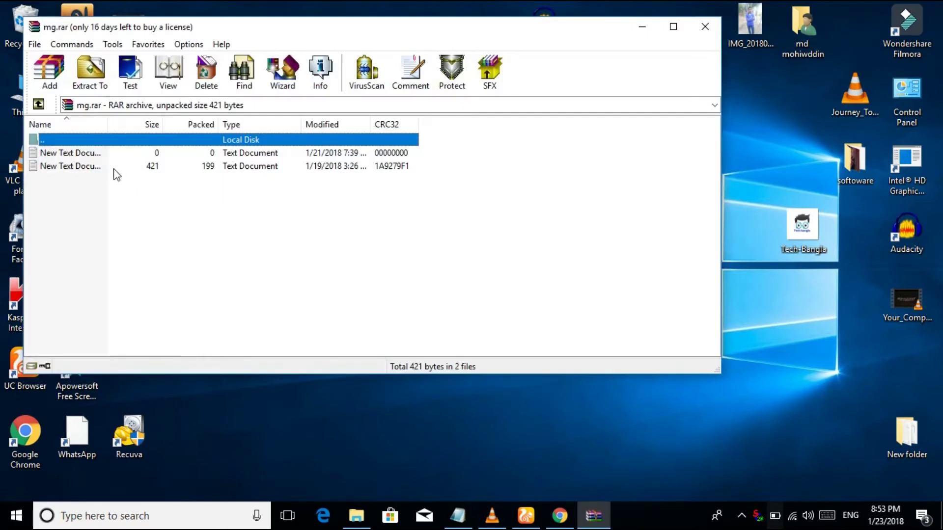
left_click(705, 26)
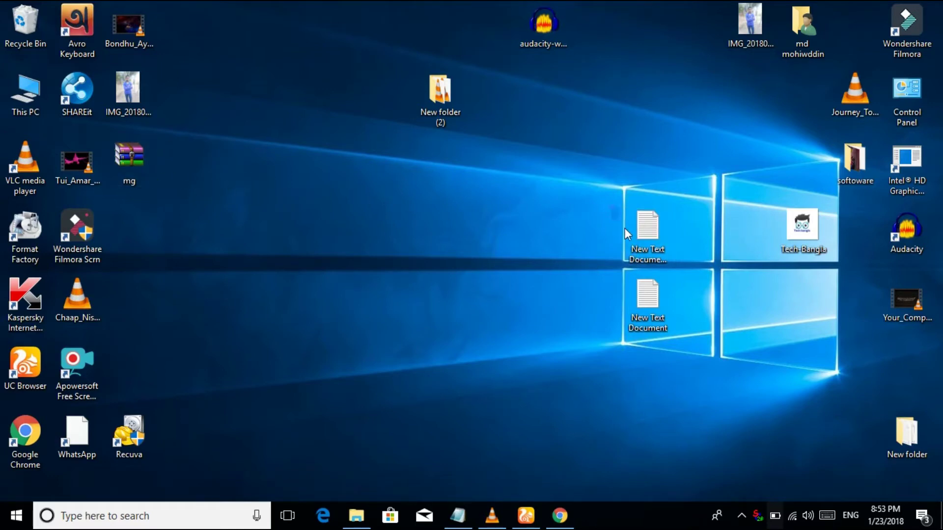
Step: Clear the two original text documents off the desktop and extract the mg archive directly onto it
left_click_drag(625, 228, 440, 123)
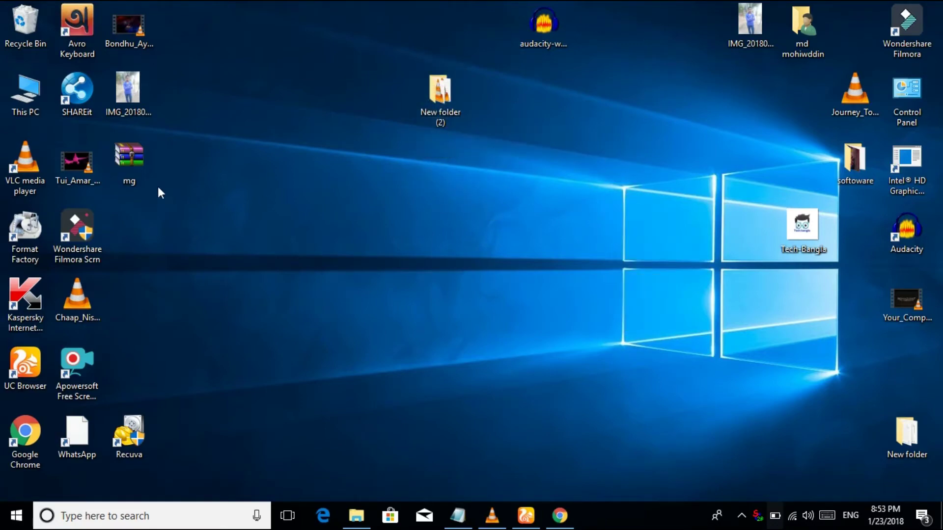
right_click(129, 160)
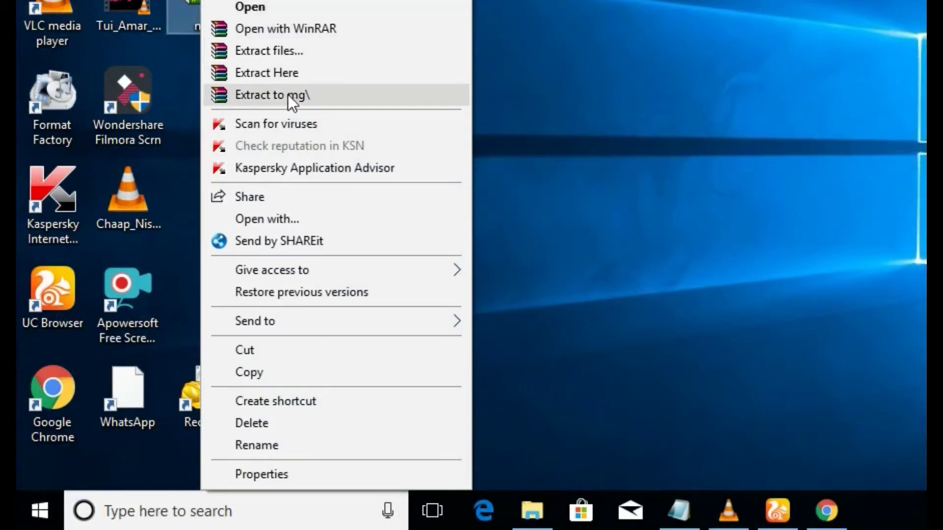
left_click(278, 75)
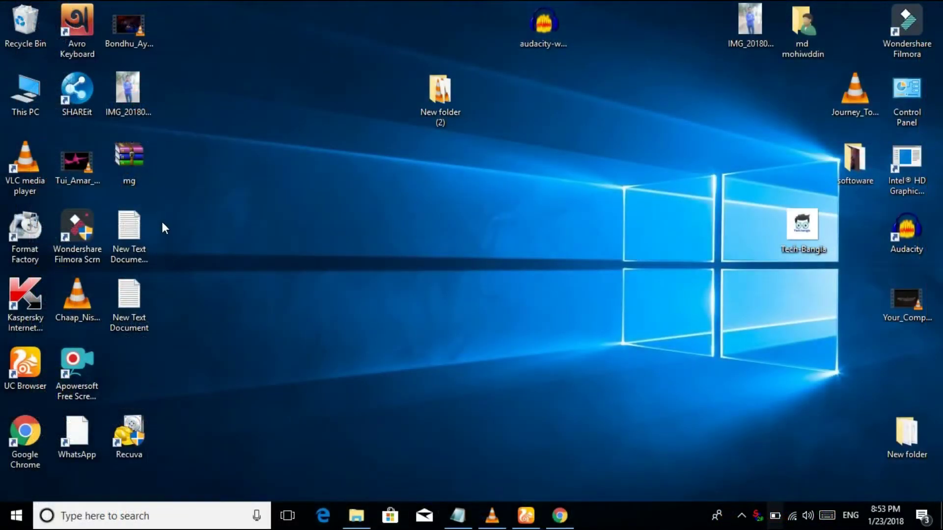
Step: Move the two extracted text documents together to the spot on the desktop where the originals were
left_click_drag(163, 223, 134, 311)
left_click_drag(146, 263, 665, 249)
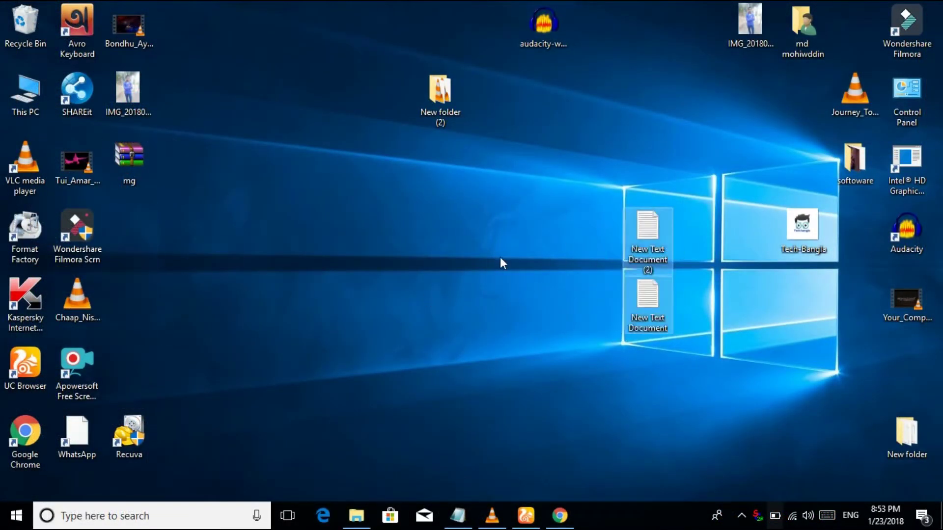
left_click_drag(591, 217, 655, 304)
Step: Switch to Chrome, go back to the new tab page and search Google for winrar
left_click(561, 516)
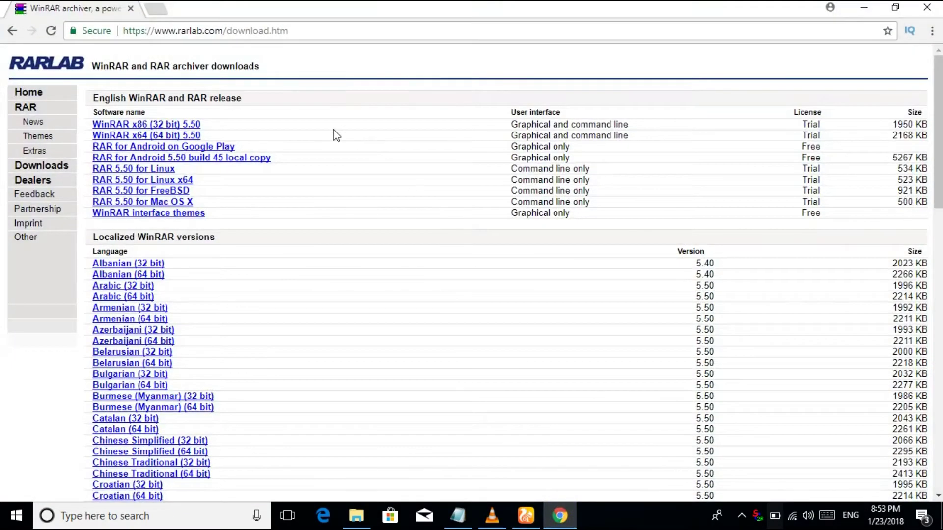
left_click(12, 32)
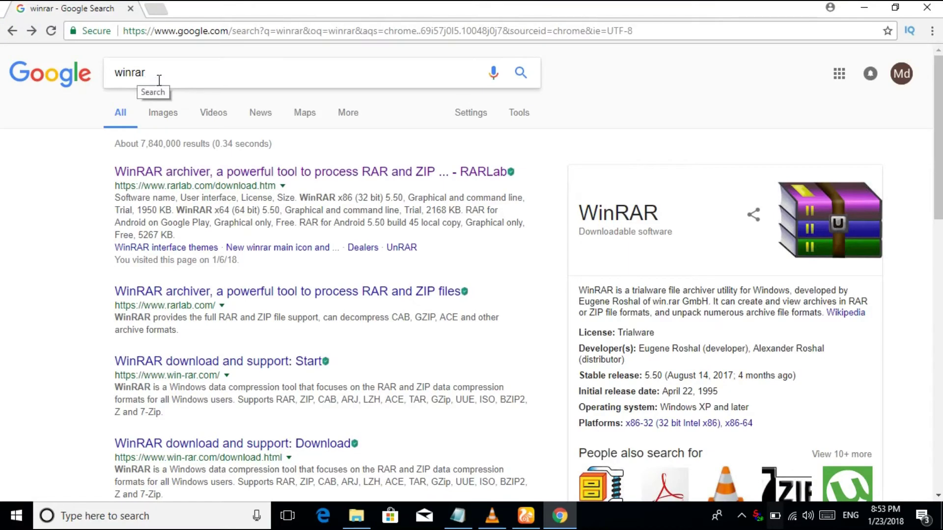
left_click(12, 32)
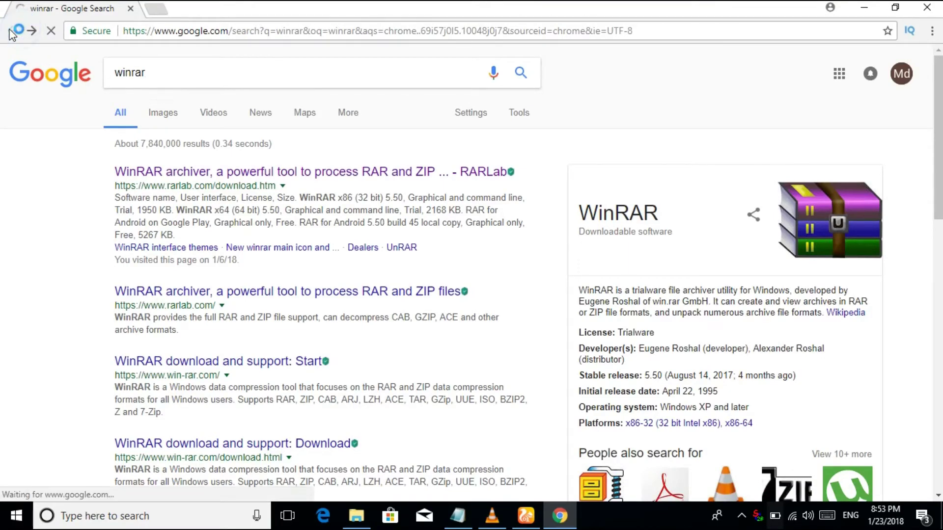
left_click(123, 32)
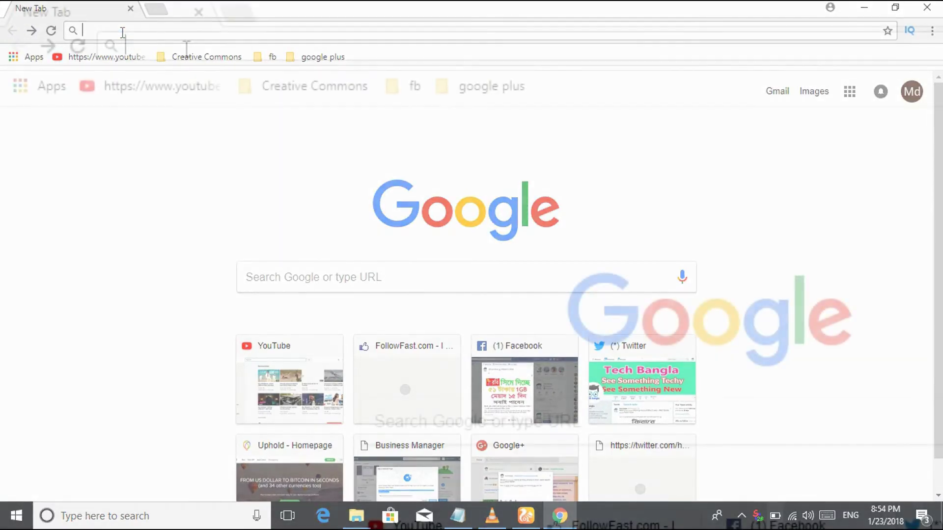
type("w")
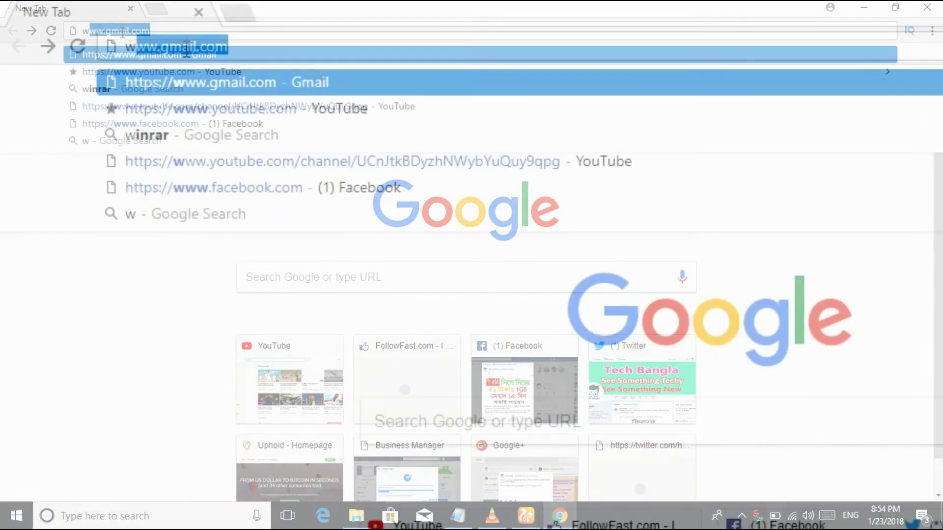
type("inrar")
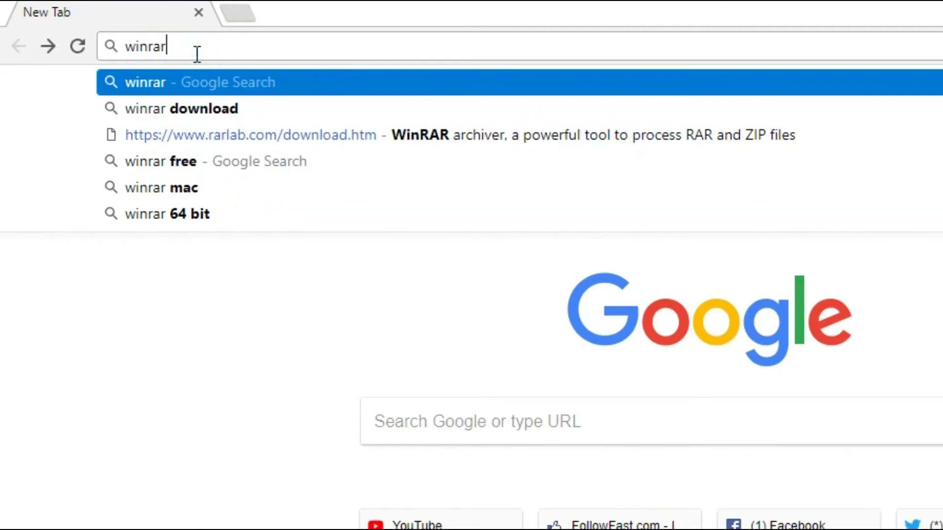
key("Return")
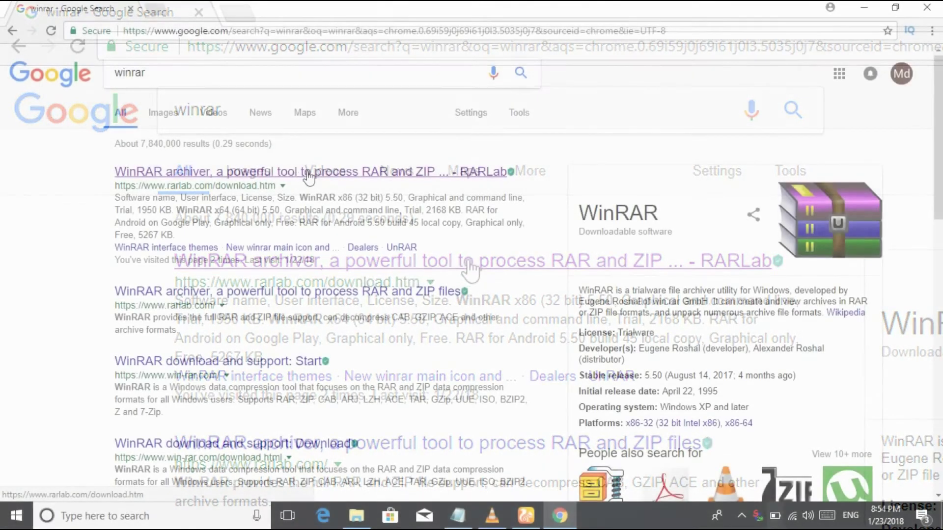
Step: Open the RARLab download page from the search results and download WinRAR x64 (64 bit) 5.50
left_click(330, 176)
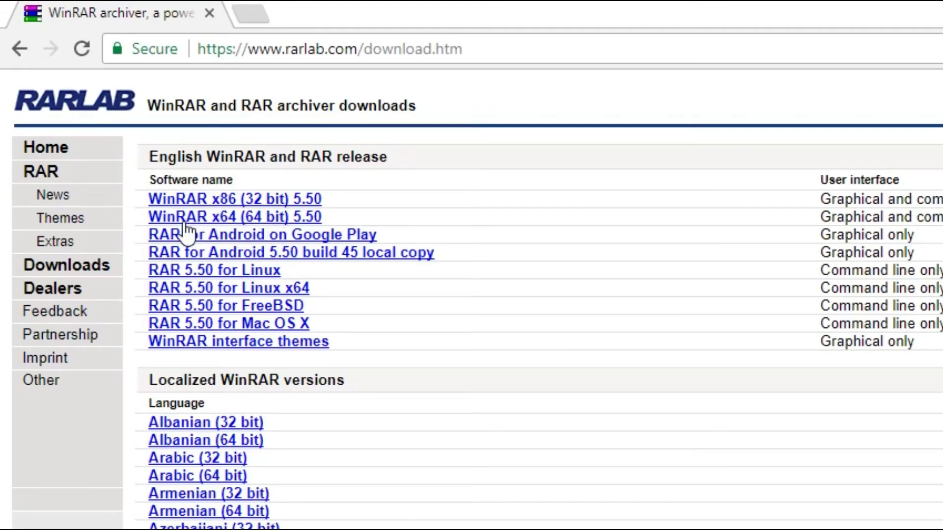
left_click(266, 221)
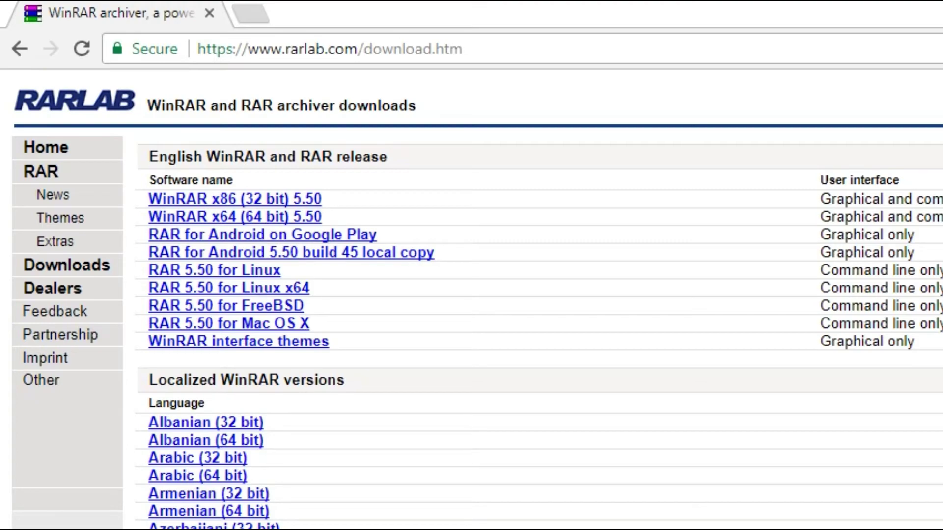
Step: Pause the winrar-x64-550.exe download in Chrome's downloads list and minimize the browser
key("ctrl+j")
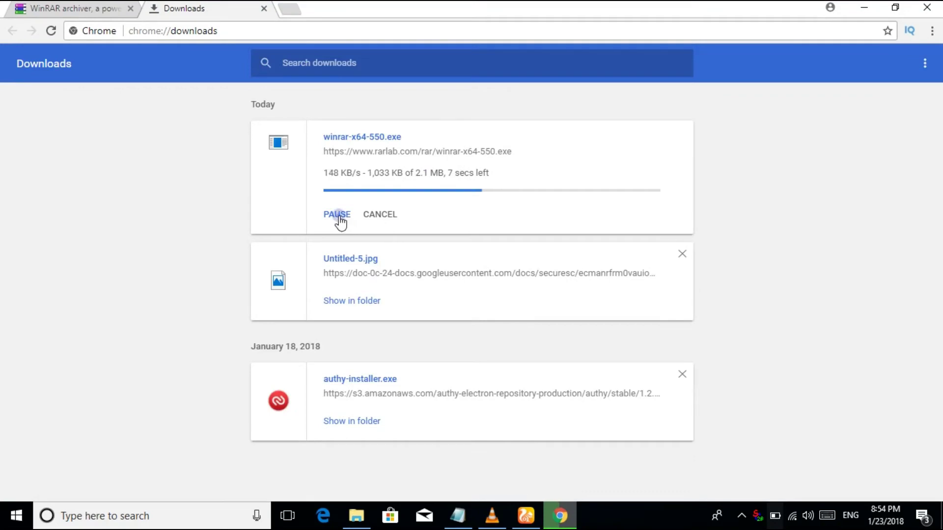
left_click(337, 215)
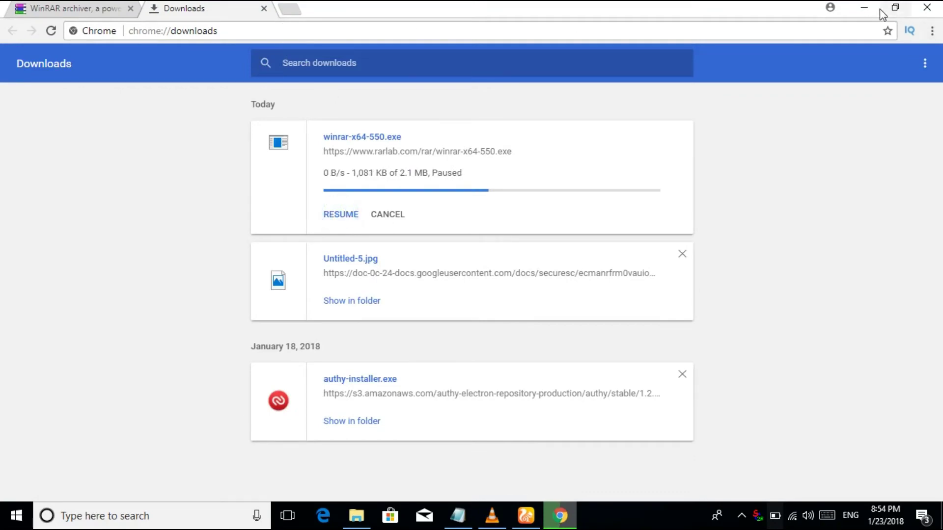
left_click(865, 7)
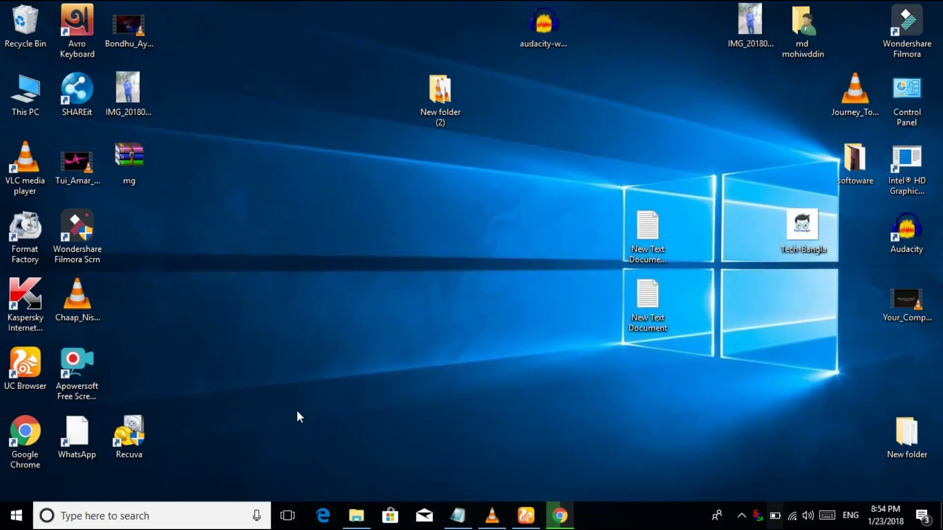
Step: Run the existing winrar-x64-550 (1) installer from the Softowar folder as administrator
left_click(356, 516)
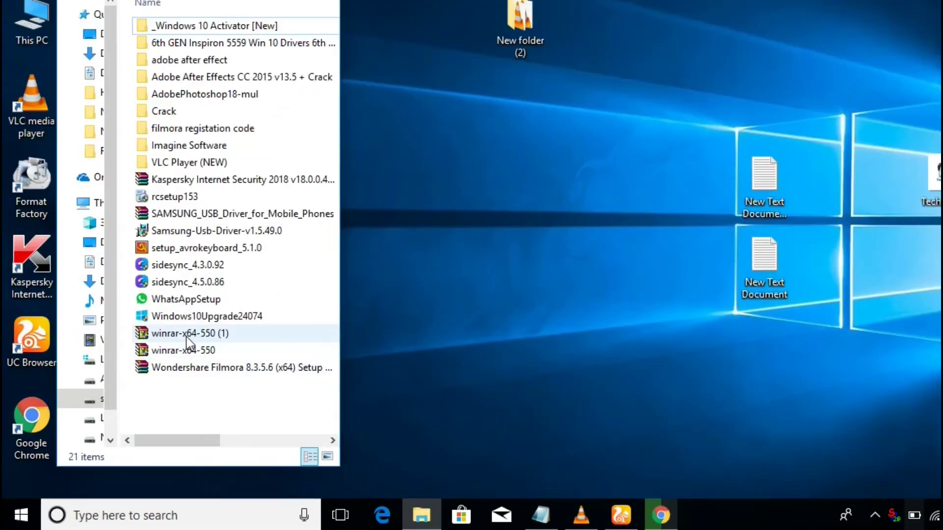
left_click(186, 336)
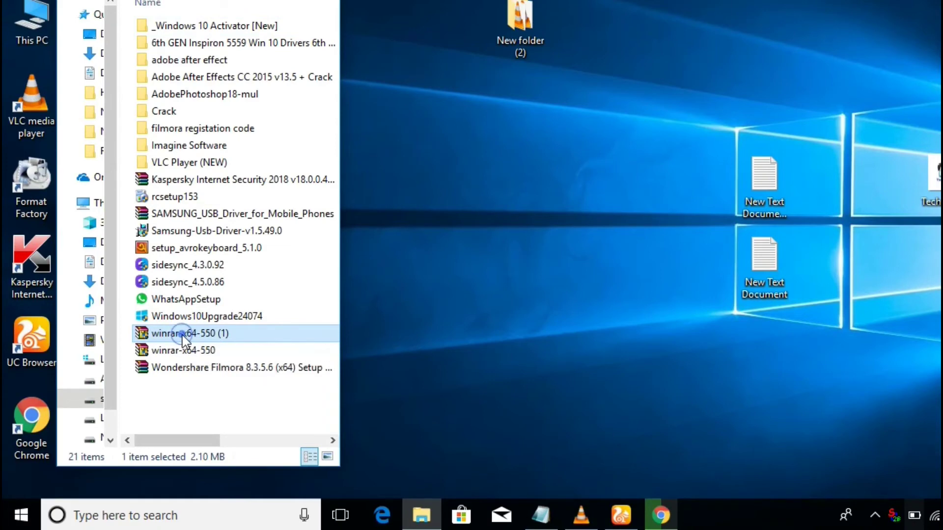
double_click(183, 335)
right_click(181, 334)
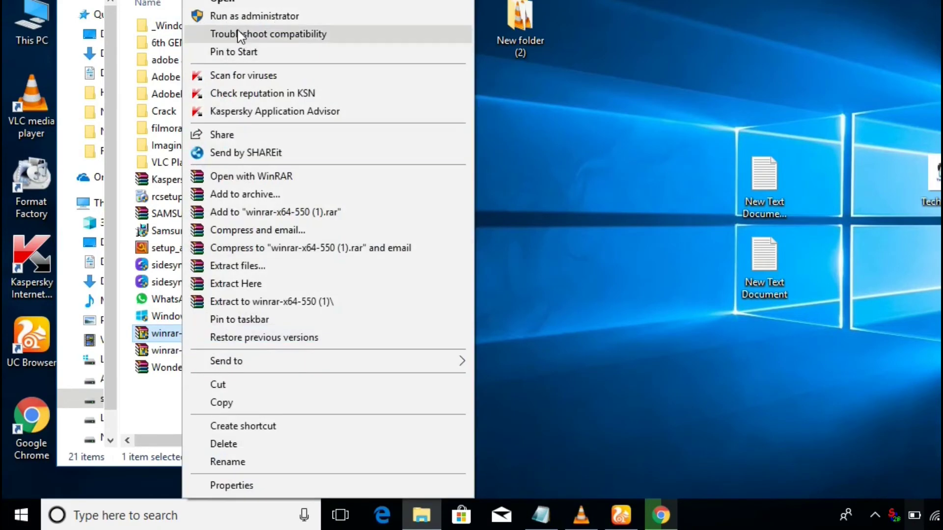
left_click(219, 14)
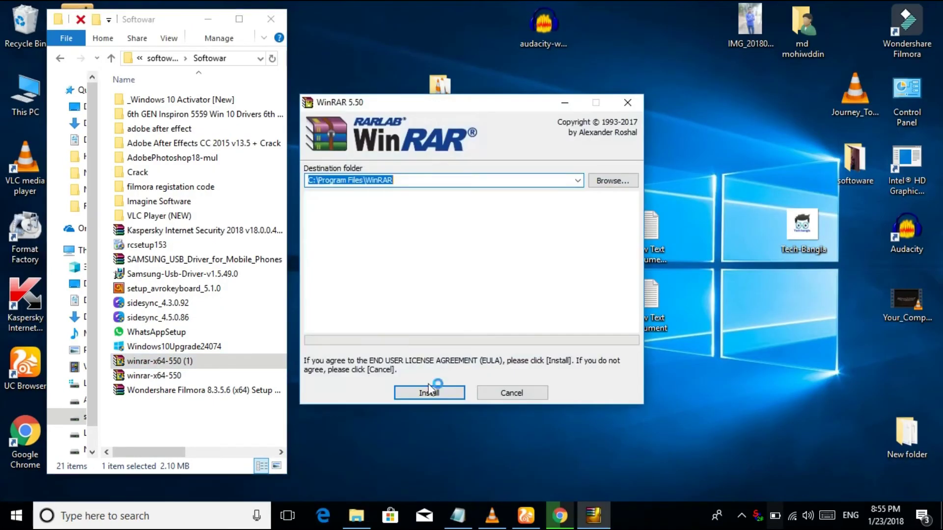
Step: Install WinRAR 5.50 into C:\Program Files\WinRAR, accept the default association and integration options, and finish the setup
left_click(431, 394)
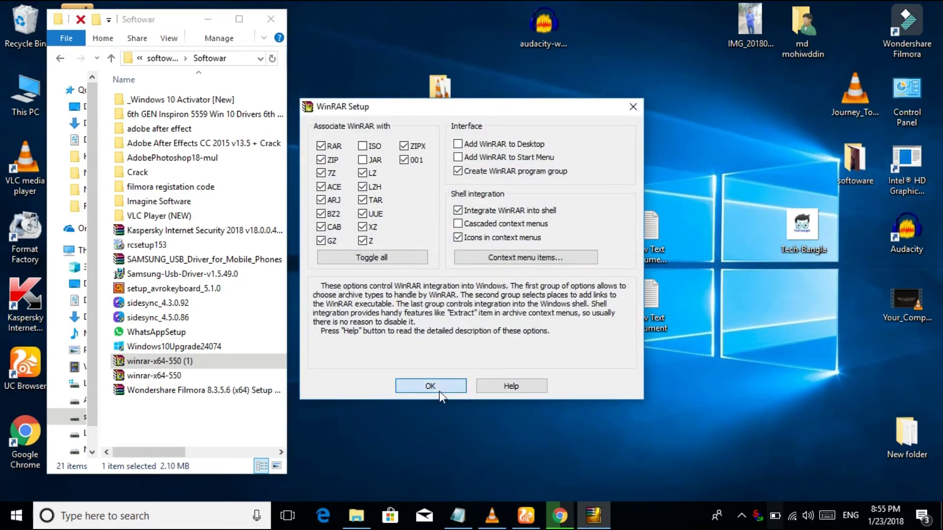
left_click(439, 391)
left_click(467, 390)
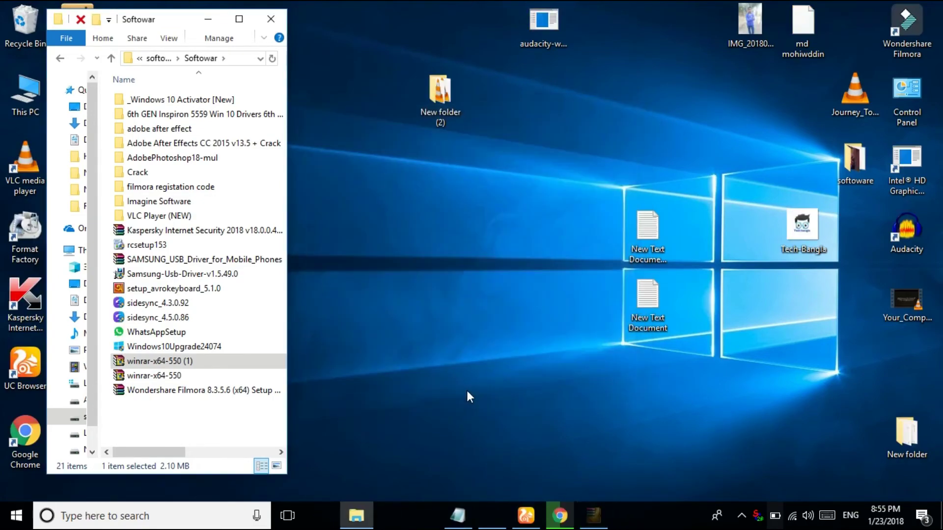
Step: Close the WinRAR and Softowar folder windows and refresh the desktop
left_click(275, 19)
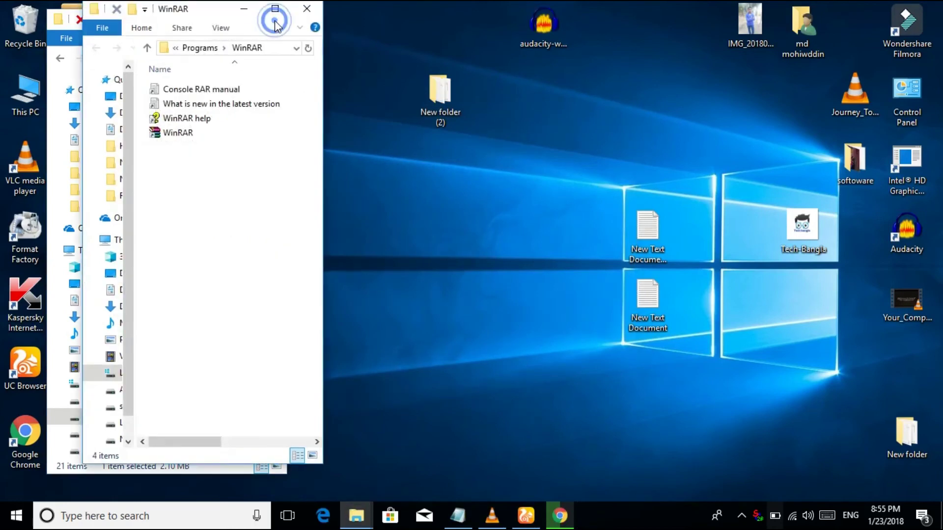
left_click(304, 10)
left_click(270, 20)
right_click(200, 73)
left_click(222, 115)
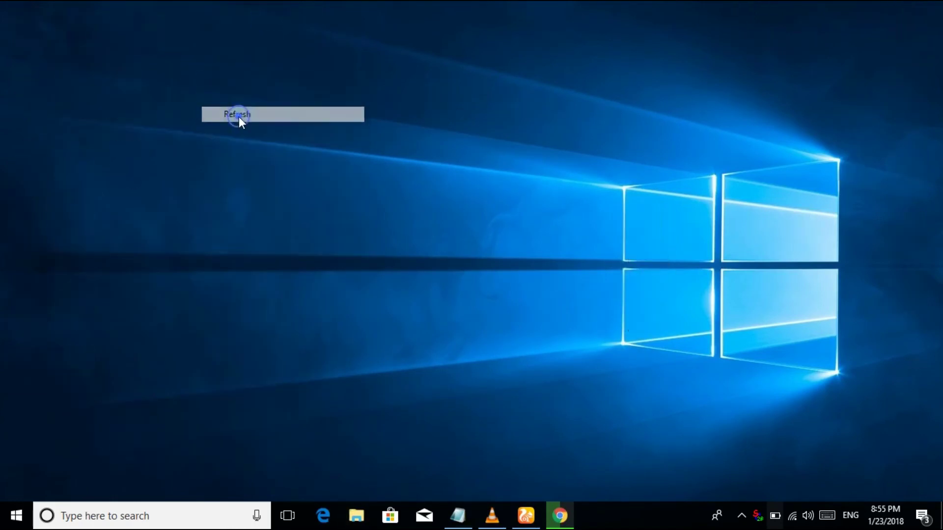